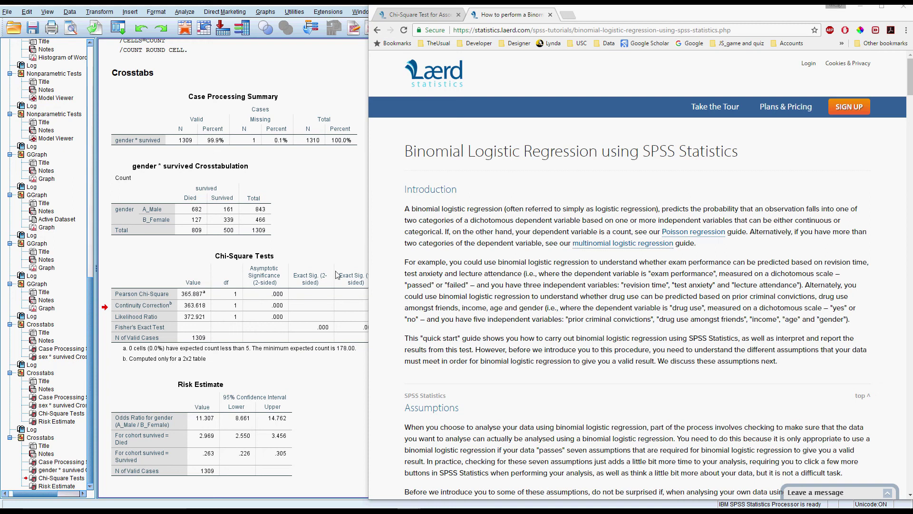
Highlight the Risk Estimate and Chi-Square Tests tables, then scroll the Laerd guide toward Assumptions.
{"action": "left_click", "coordinate": [288, 379]}
{"action": "left_click", "coordinate": [293, 360]}
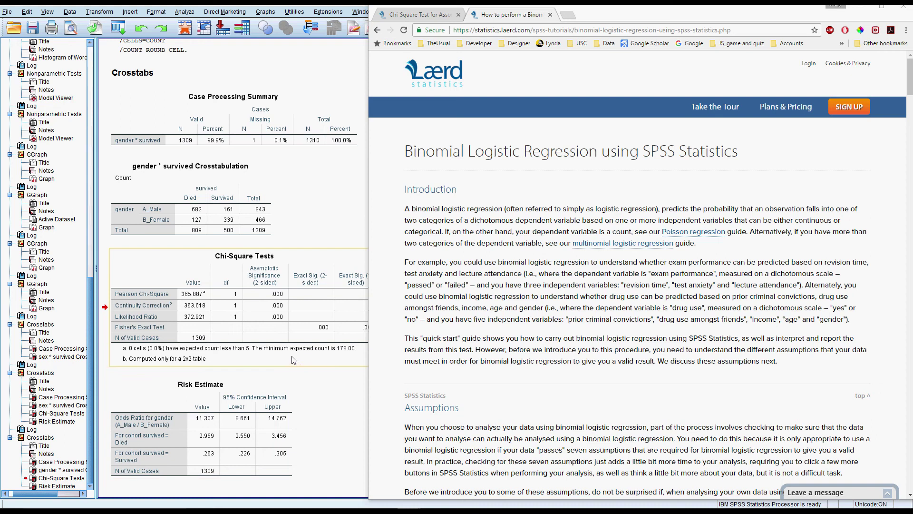
{"action": "left_click", "coordinate": [502, 265]}
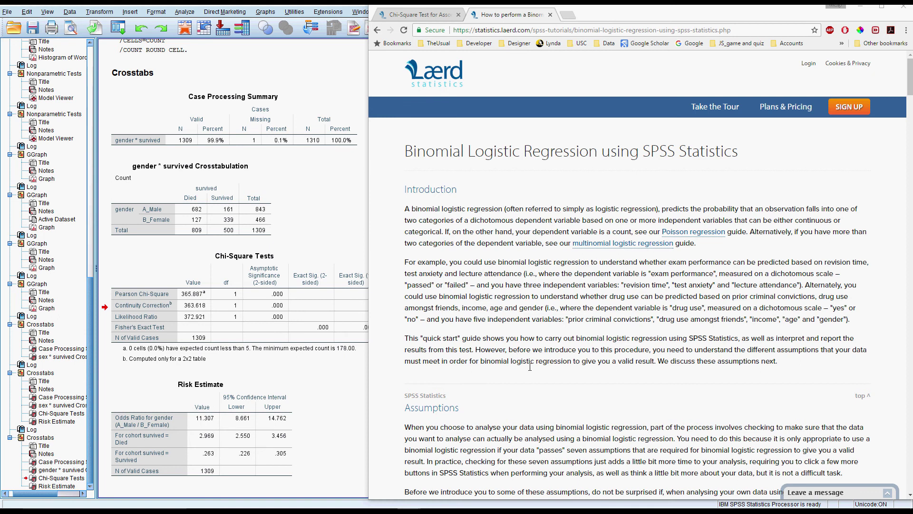
{"action": "scroll", "coordinate": [530, 366], "scroll_direction": "down", "scroll_amount": 4}
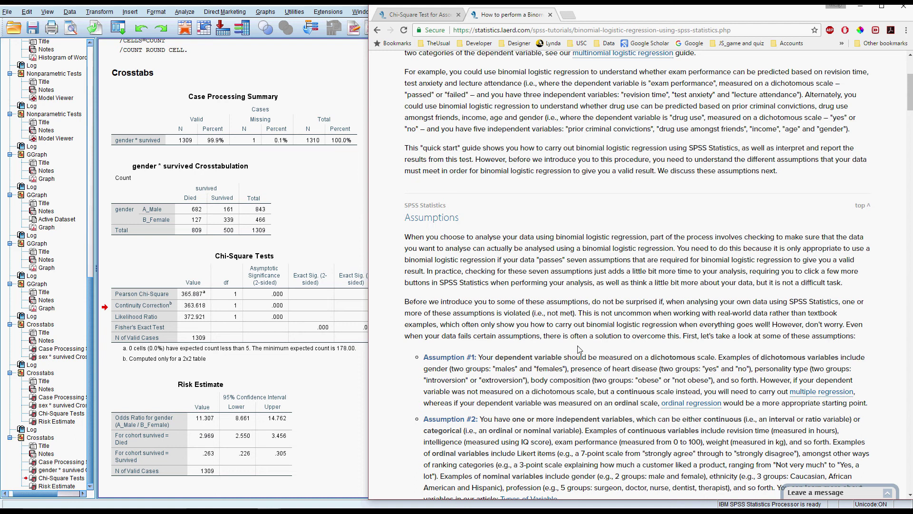
Scroll through Assumptions #1 to #4 of the Laerd binomial logistic regression guide.
{"action": "scroll", "coordinate": [575, 362], "scroll_direction": "down", "scroll_amount": 1}
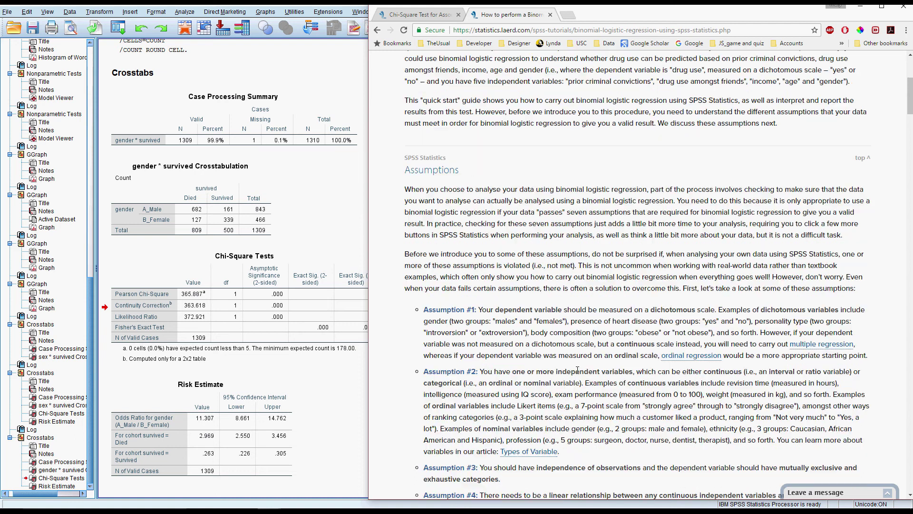
{"action": "scroll", "coordinate": [577, 370], "scroll_direction": "down", "scroll_amount": 2}
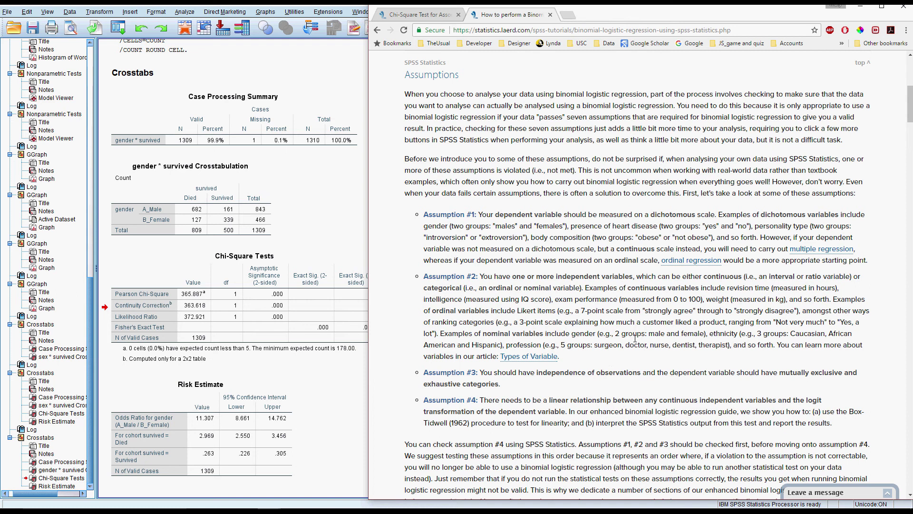
{"action": "scroll", "coordinate": [634, 338], "scroll_direction": "down", "scroll_amount": 1}
{"action": "scroll", "coordinate": [635, 338], "scroll_direction": "down", "scroll_amount": 2}
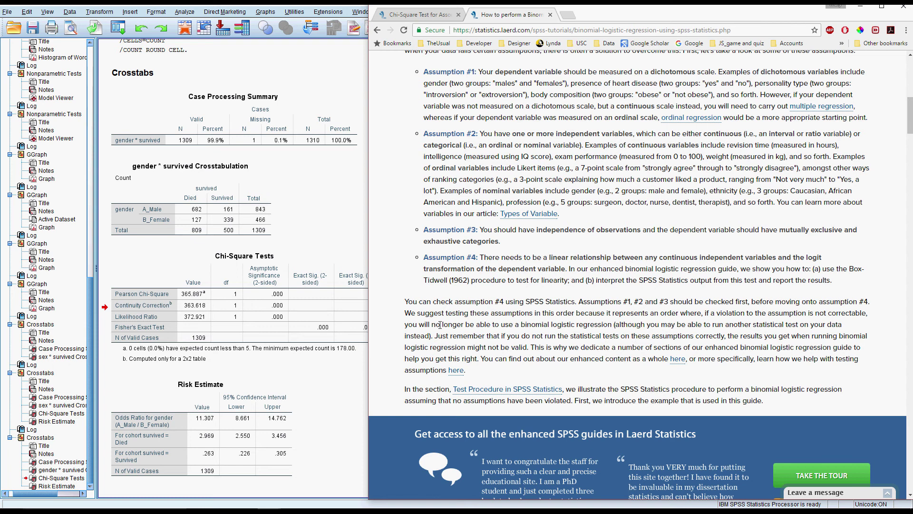
In the SPSS output, highlight the Chi-Square Tests, Risk Estimate and Case Processing Summary tables.
{"action": "left_click", "coordinate": [348, 383]}
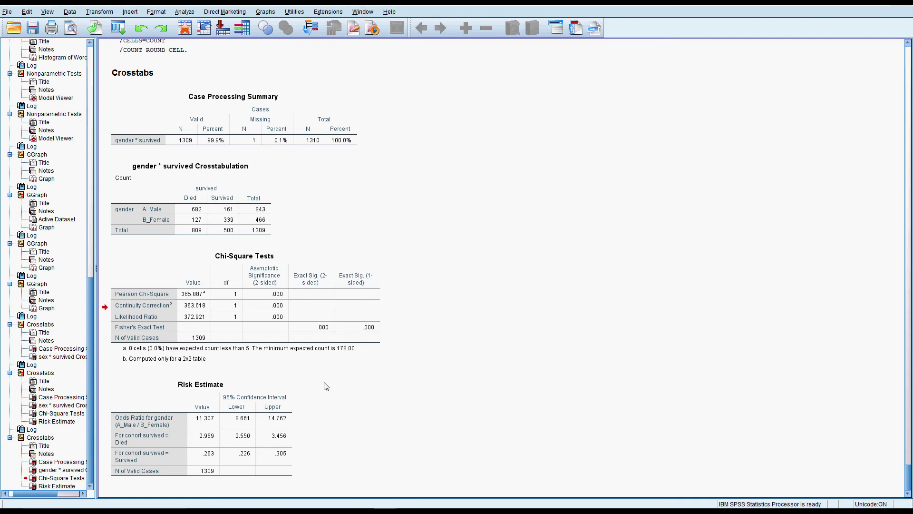
{"action": "left_click", "coordinate": [275, 299]}
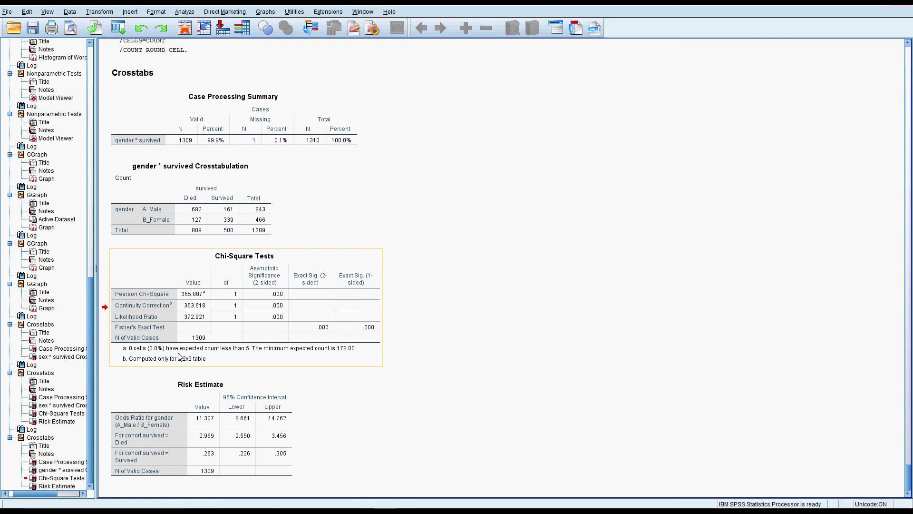
{"action": "left_click", "coordinate": [206, 427]}
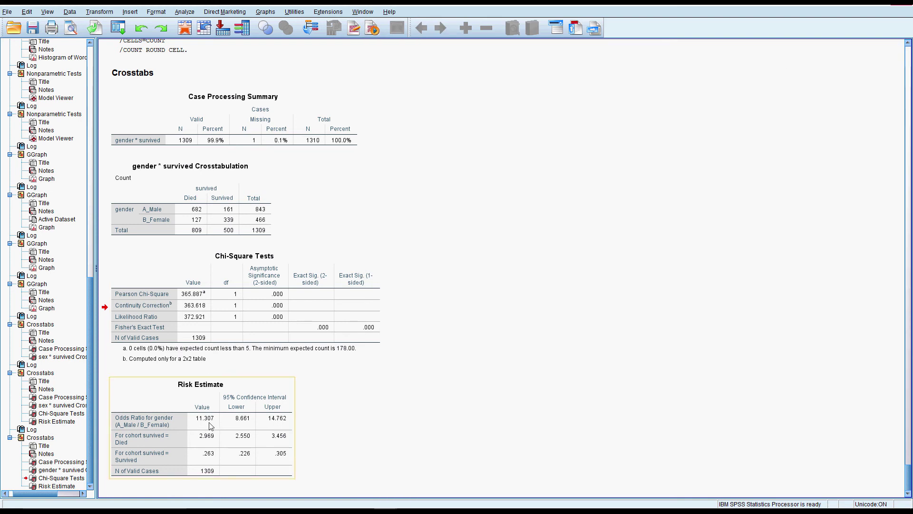
{"action": "left_click", "coordinate": [323, 185]}
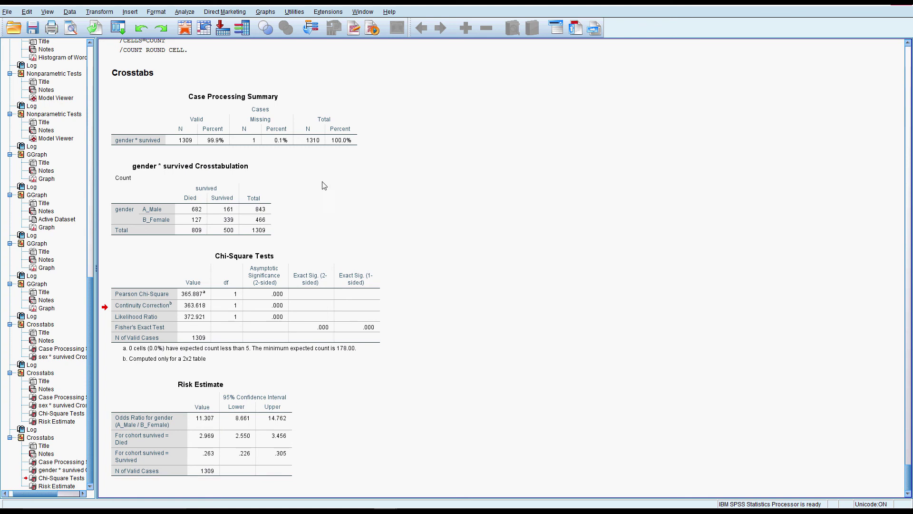
{"action": "left_click", "coordinate": [287, 145]}
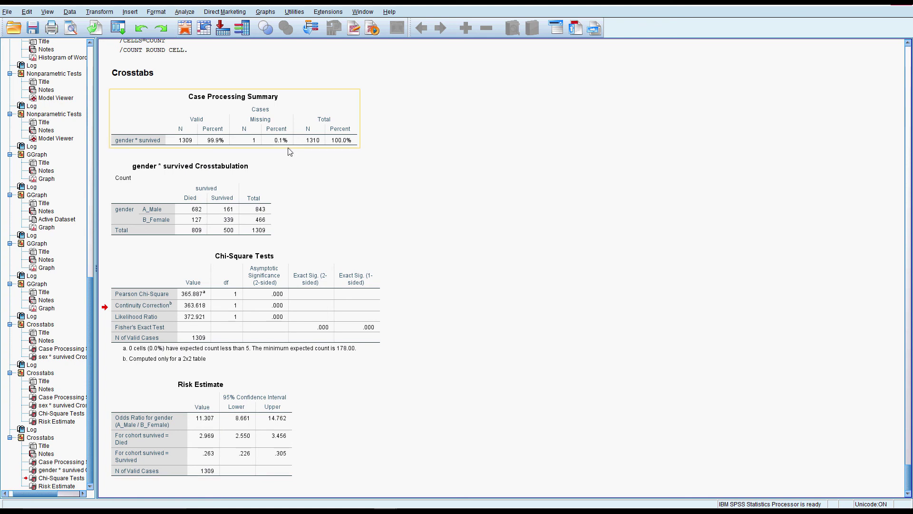
Scroll up and select the stacked bar chart of survival by sex.
{"action": "scroll", "coordinate": [252, 176], "scroll_direction": "up", "scroll_amount": 5}
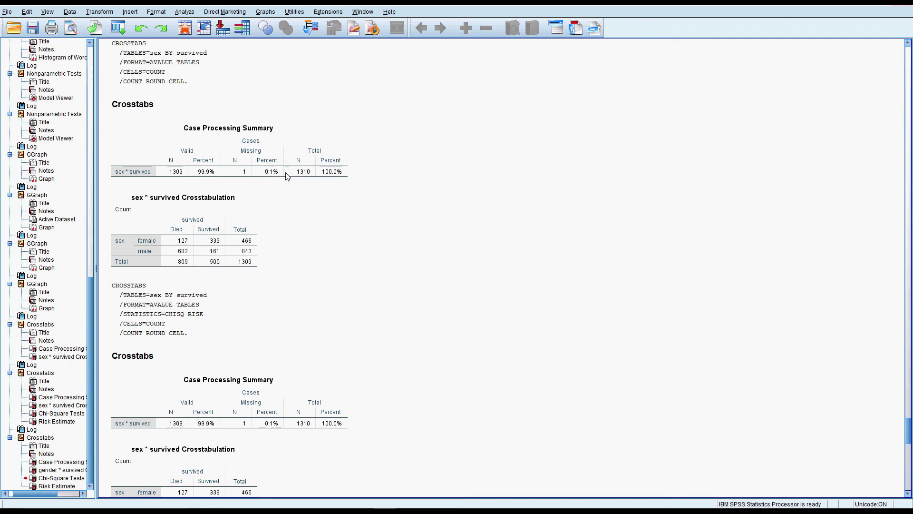
{"action": "scroll", "coordinate": [287, 176], "scroll_direction": "up", "scroll_amount": 5}
{"action": "left_click", "coordinate": [366, 282]}
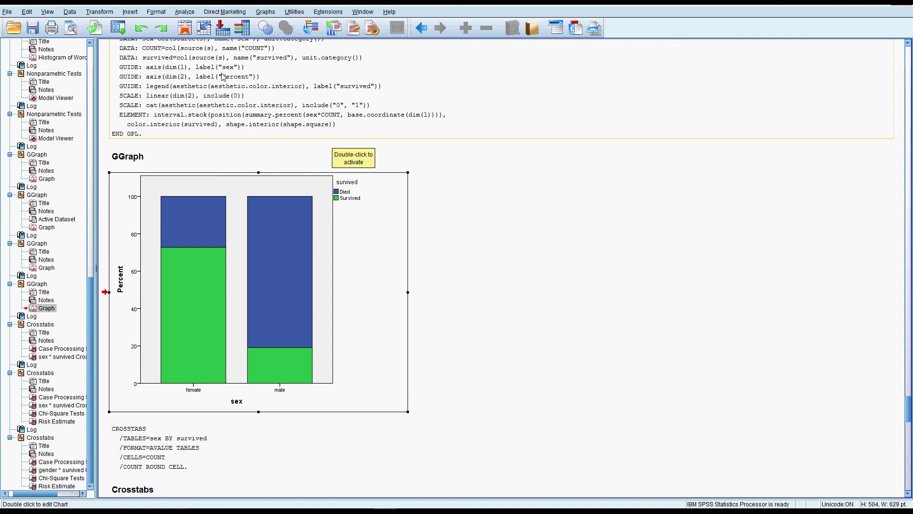
Open Analyze > Regression > Binary Logistic and shift the Logistic Regression dialog left.
{"action": "left_click", "coordinate": [184, 12]}
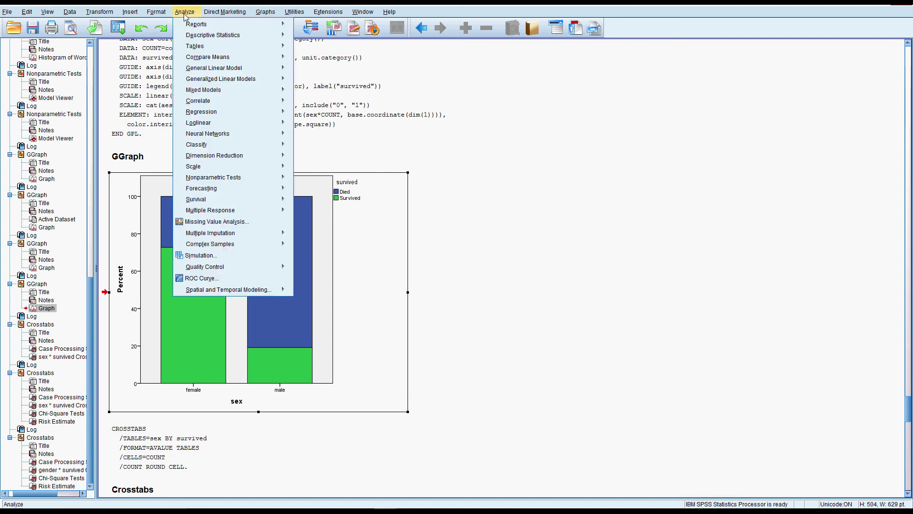
{"action": "mouse_move", "coordinate": [247, 112]}
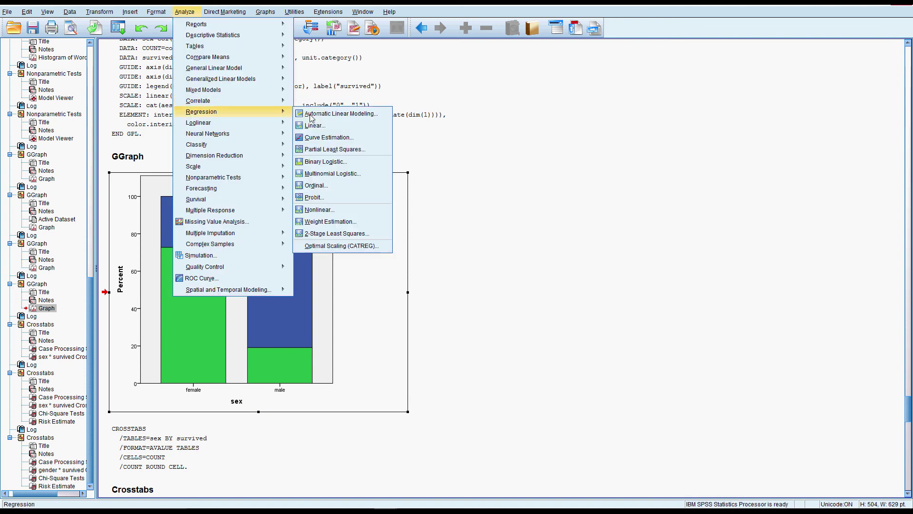
{"action": "left_click", "coordinate": [345, 163]}
{"action": "left_click_drag", "start_coordinate": [498, 127], "coordinate": [335, 87]}
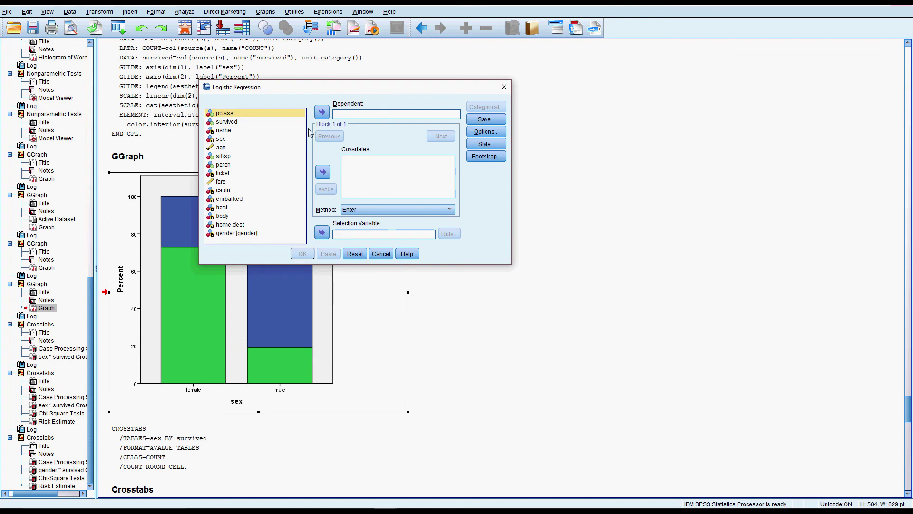
Assign survived as the dependent variable and sex as a covariate.
{"action": "left_click", "coordinate": [228, 121]}
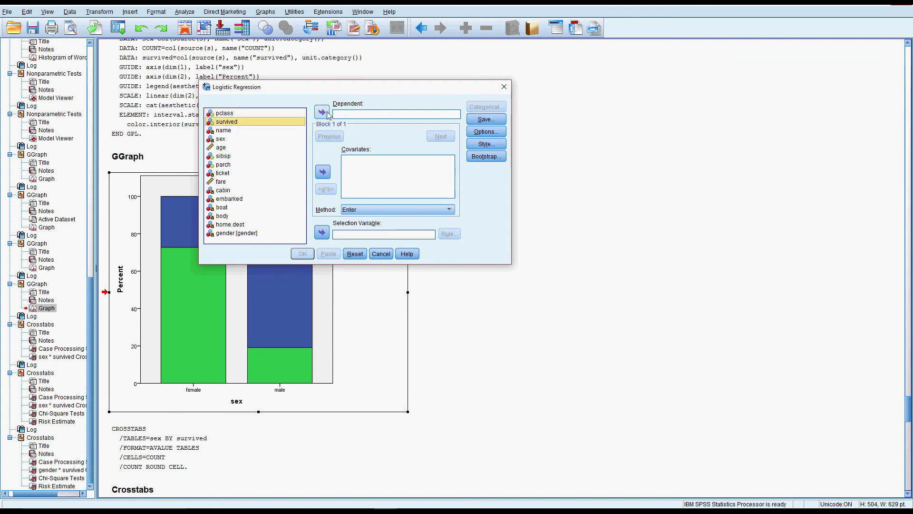
{"action": "left_click", "coordinate": [322, 112]}
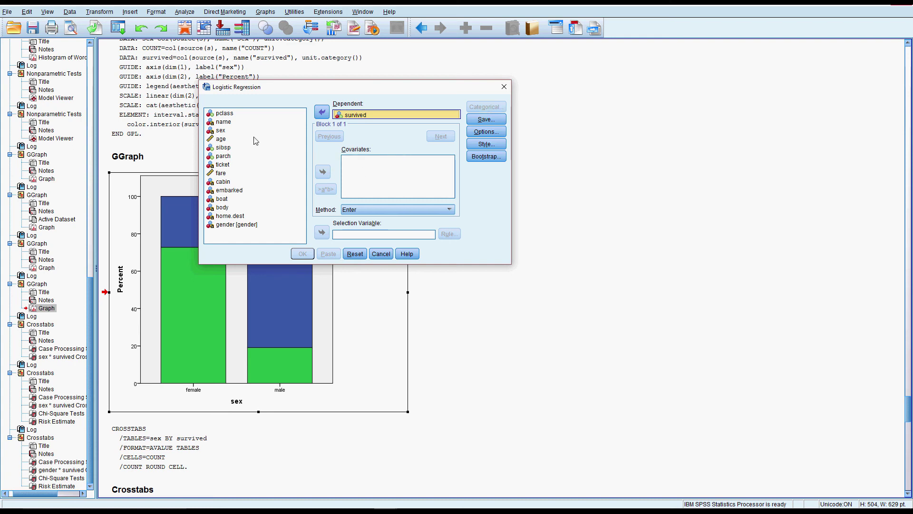
{"action": "left_click_drag", "start_coordinate": [220, 131], "coordinate": [361, 167]}
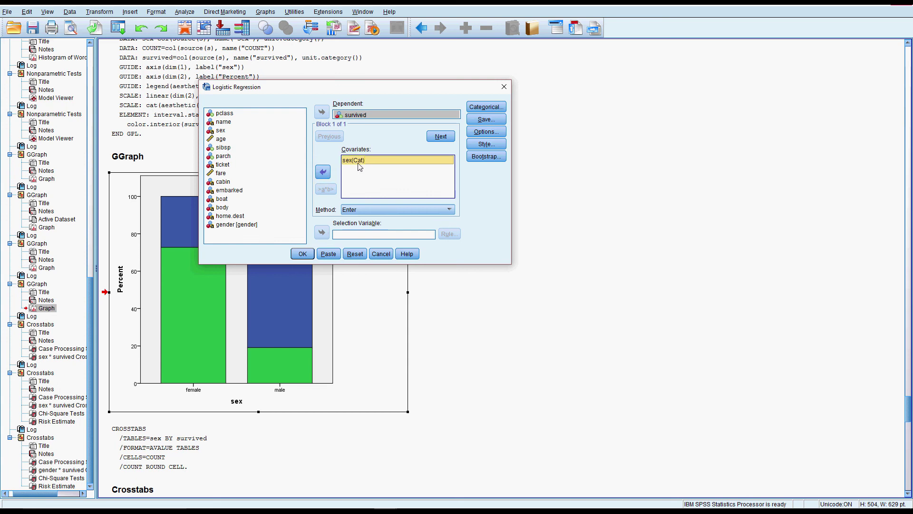
Define sex as an indicator-coded categorical covariate and bring up the Options dialog.
{"action": "left_click", "coordinate": [485, 106]}
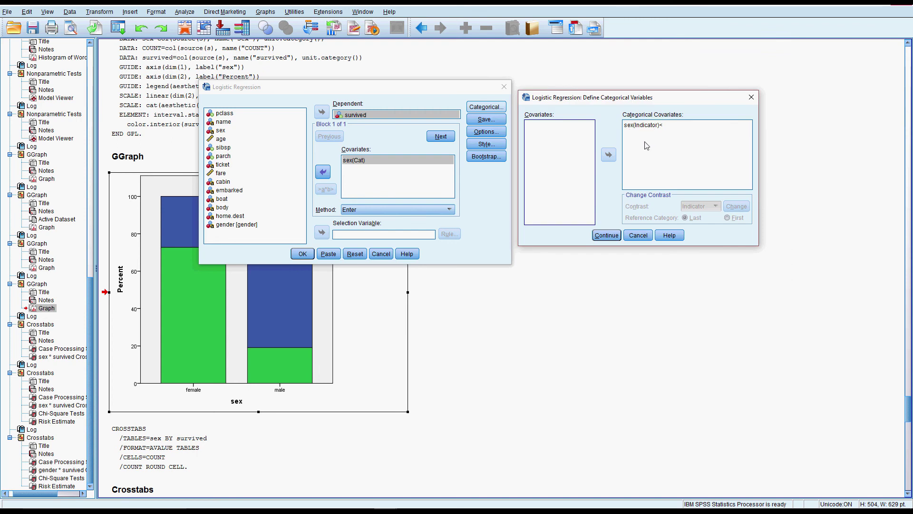
{"action": "left_click", "coordinate": [606, 235]}
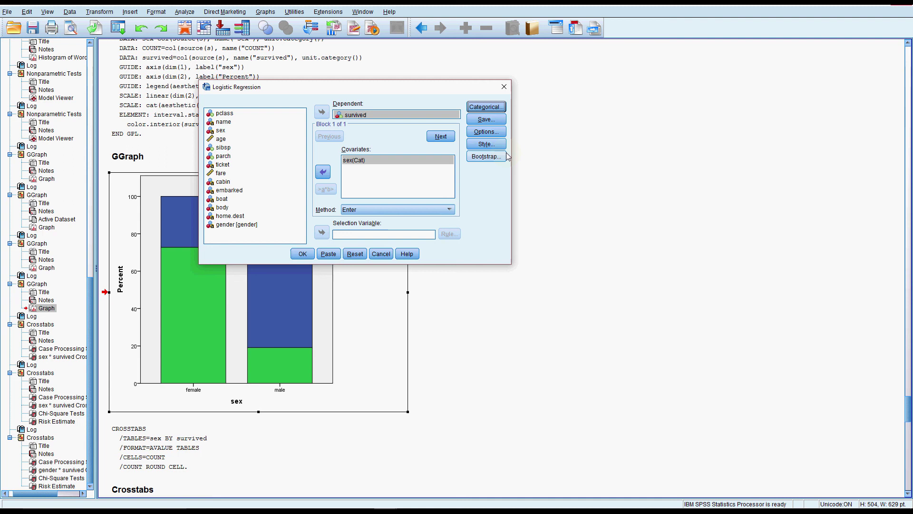
{"action": "left_click", "coordinate": [496, 133]}
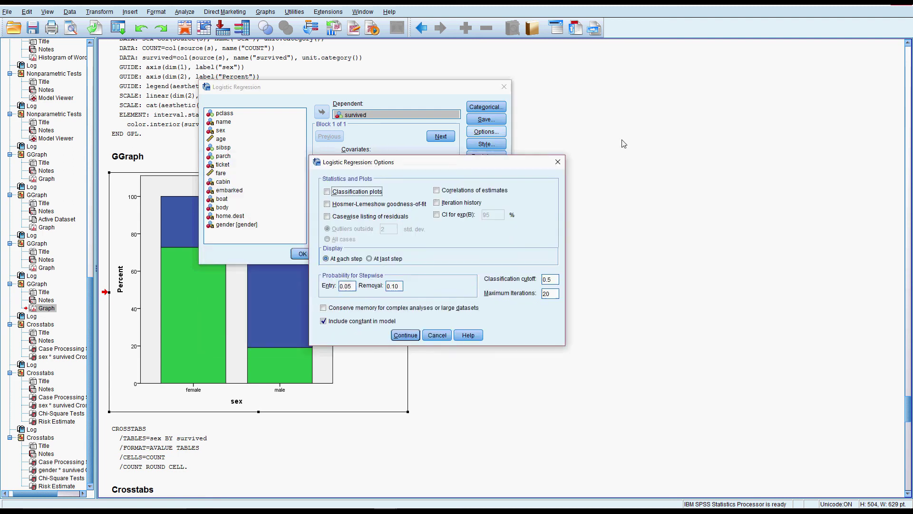
Request 95% CI for Exp(B) and run the survived-on-sex logistic regression.
{"action": "left_click_drag", "start_coordinate": [473, 168], "coordinate": [681, 92]}
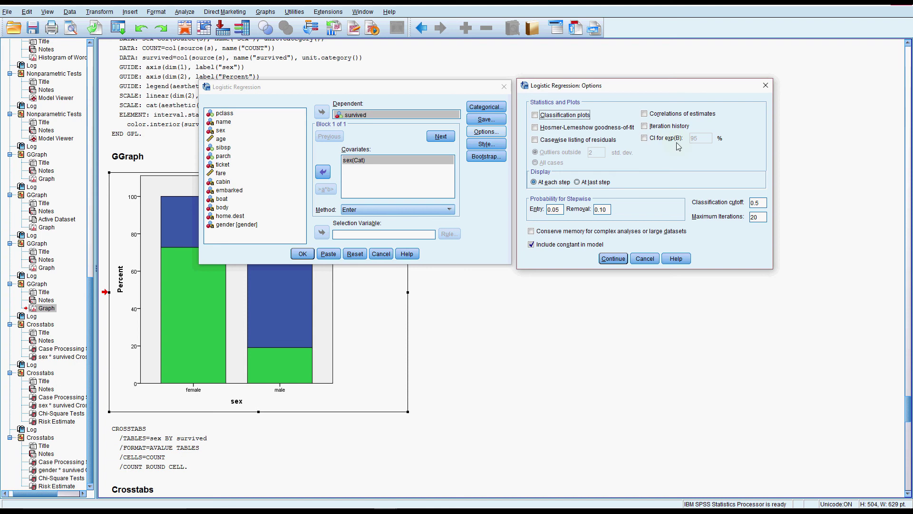
{"action": "left_click", "coordinate": [645, 138]}
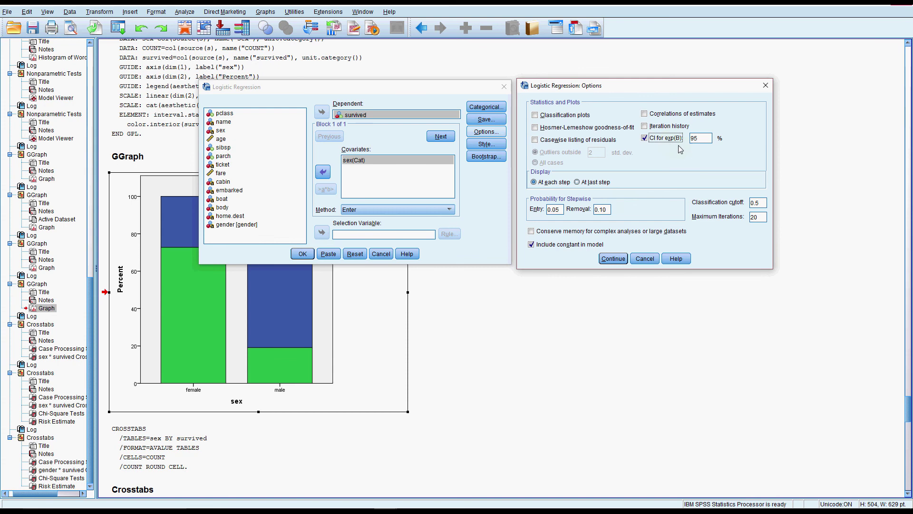
{"action": "left_click", "coordinate": [614, 259]}
{"action": "left_click", "coordinate": [305, 254]}
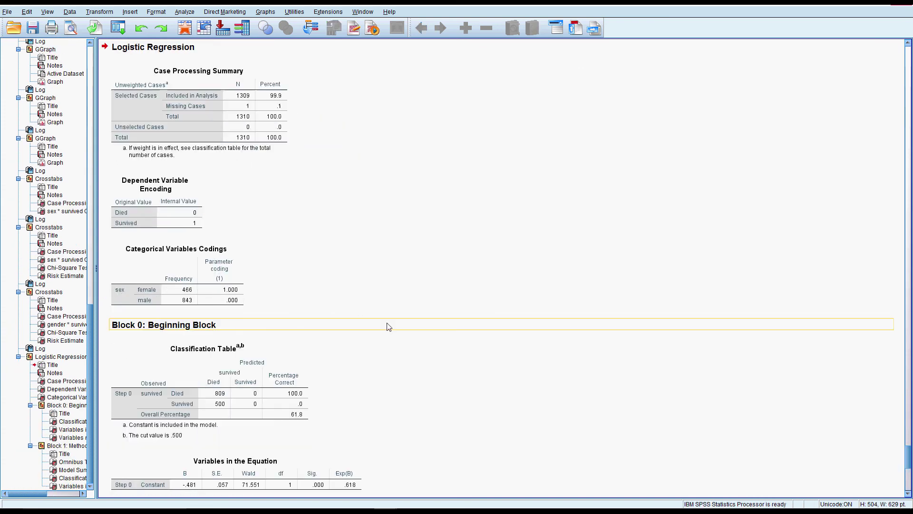
Scroll to Block 1 and select the Variables in the Equation table with sex Exp(B) 11.307.
{"action": "scroll", "coordinate": [389, 326], "scroll_direction": "down", "scroll_amount": 6}
{"action": "scroll", "coordinate": [342, 252], "scroll_direction": "down", "scroll_amount": 2}
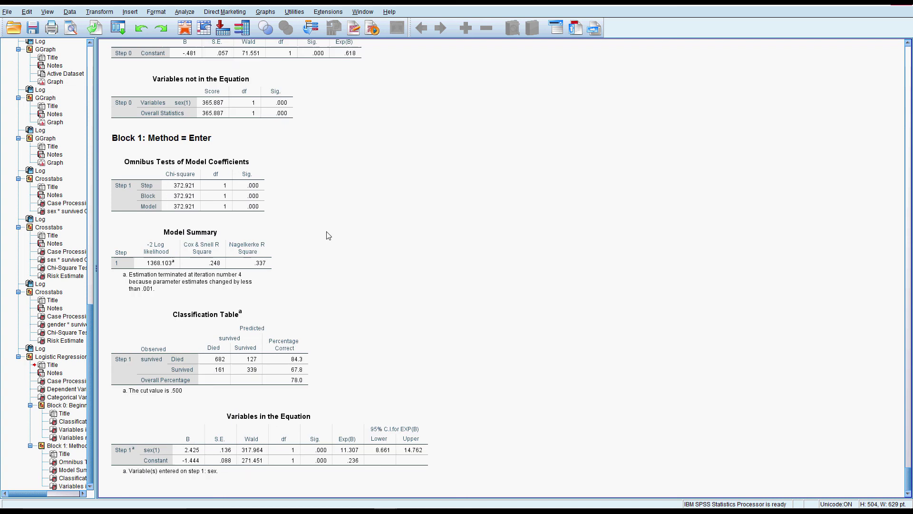
{"action": "left_click", "coordinate": [328, 424]}
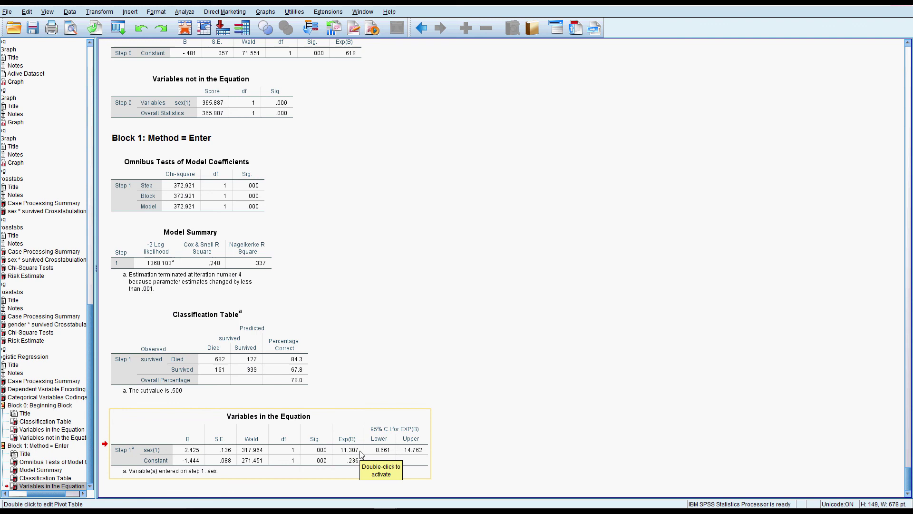
{"action": "scroll", "coordinate": [378, 450], "scroll_direction": "up", "scroll_amount": 10}
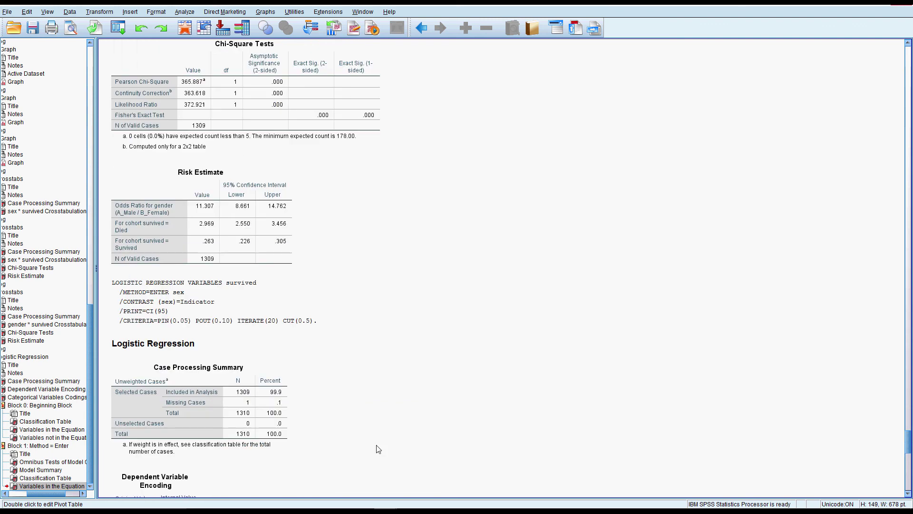
{"action": "left_click", "coordinate": [204, 215]}
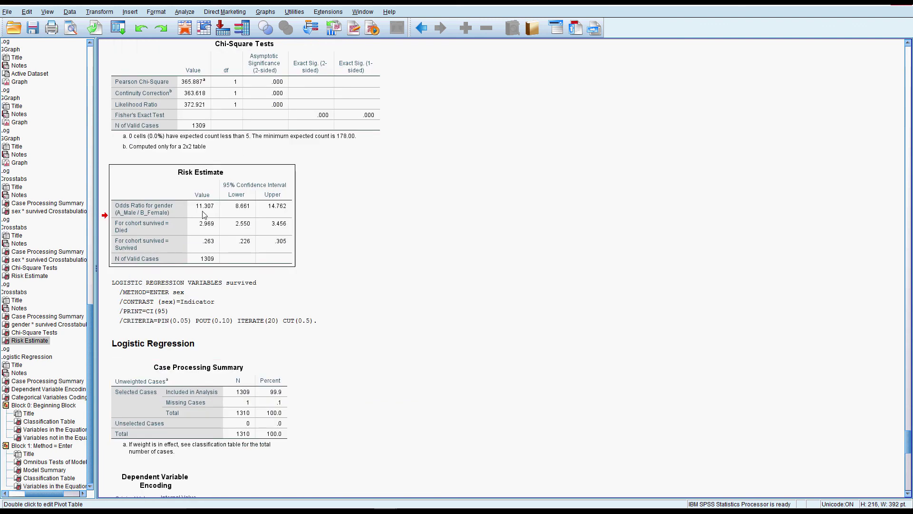
{"action": "scroll", "coordinate": [387, 389], "scroll_direction": "down", "scroll_amount": 5}
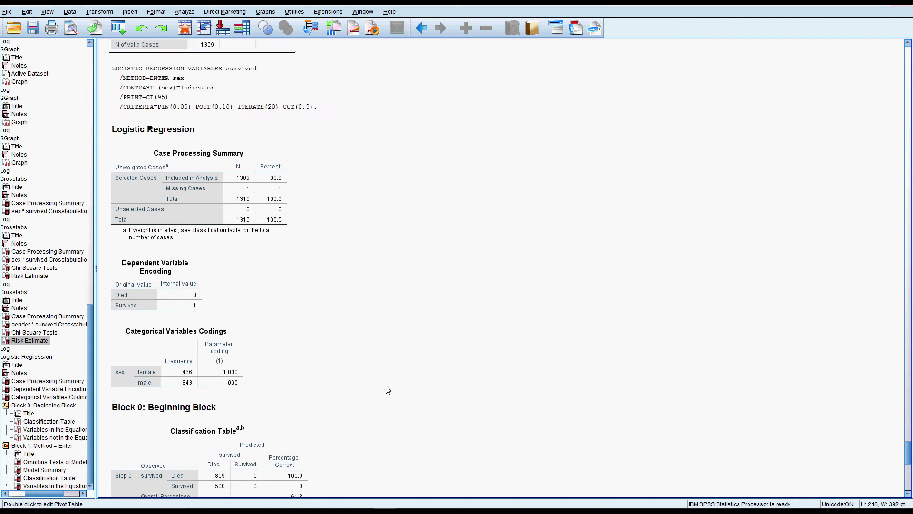
{"action": "scroll", "coordinate": [387, 389], "scroll_direction": "down", "scroll_amount": 10}
{"action": "scroll", "coordinate": [387, 390], "scroll_direction": "down", "scroll_amount": 1}
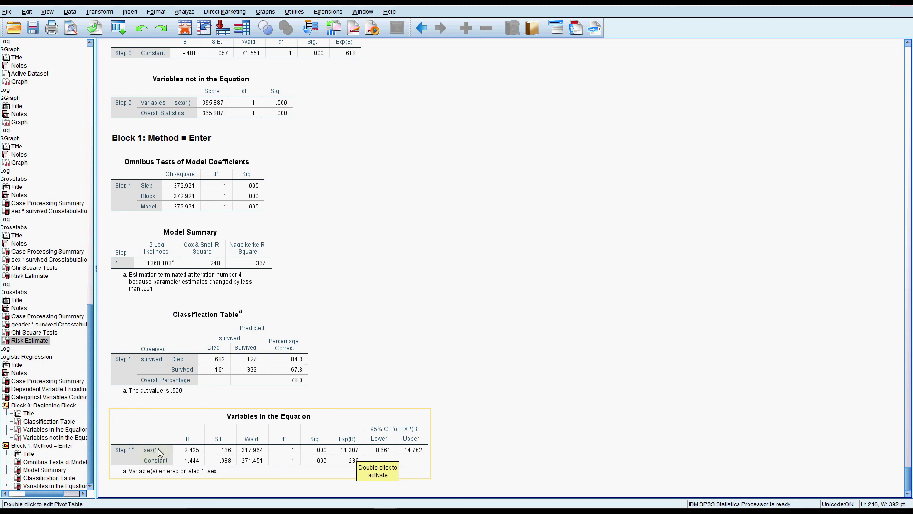
Scroll up and select the Categorical Variables Codings and Dependent Variable Encoding tables.
{"action": "scroll", "coordinate": [159, 455], "scroll_direction": "up", "scroll_amount": 3}
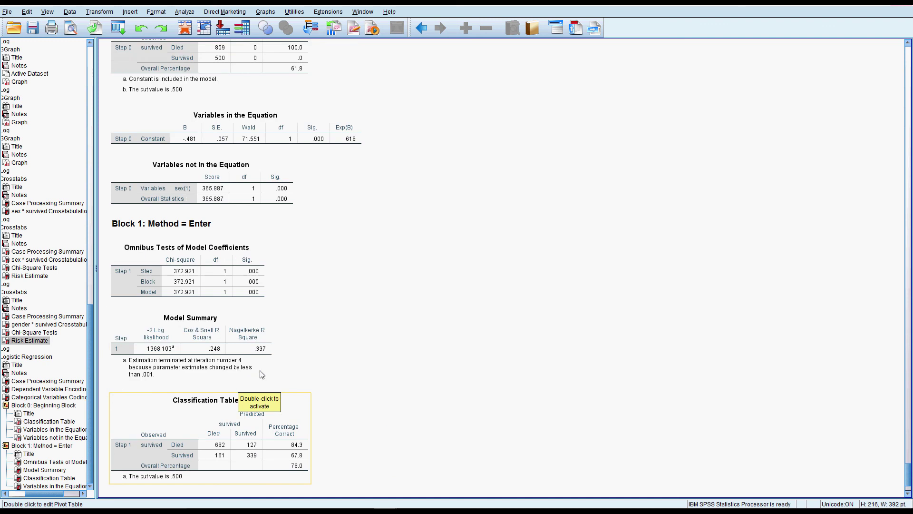
{"action": "scroll", "coordinate": [261, 374], "scroll_direction": "up", "scroll_amount": 5}
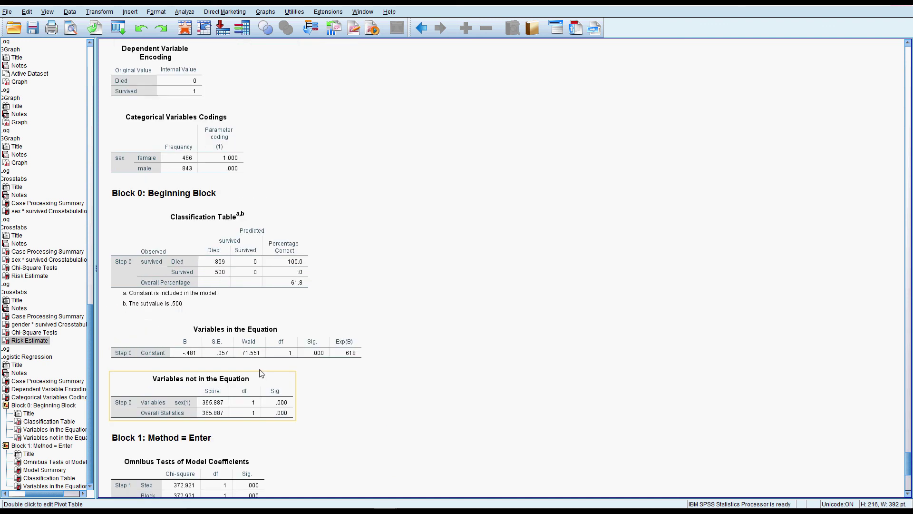
{"action": "scroll", "coordinate": [261, 373], "scroll_direction": "up", "scroll_amount": 3}
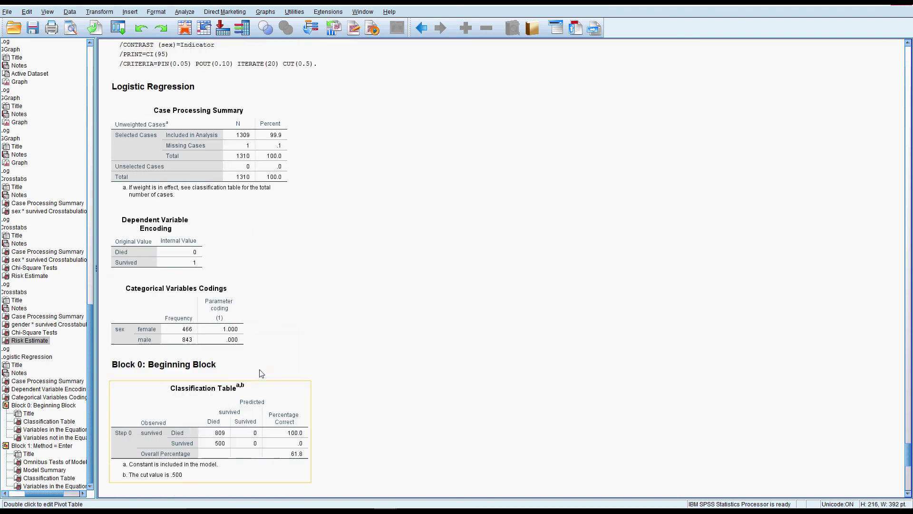
{"action": "left_click", "coordinate": [189, 322]}
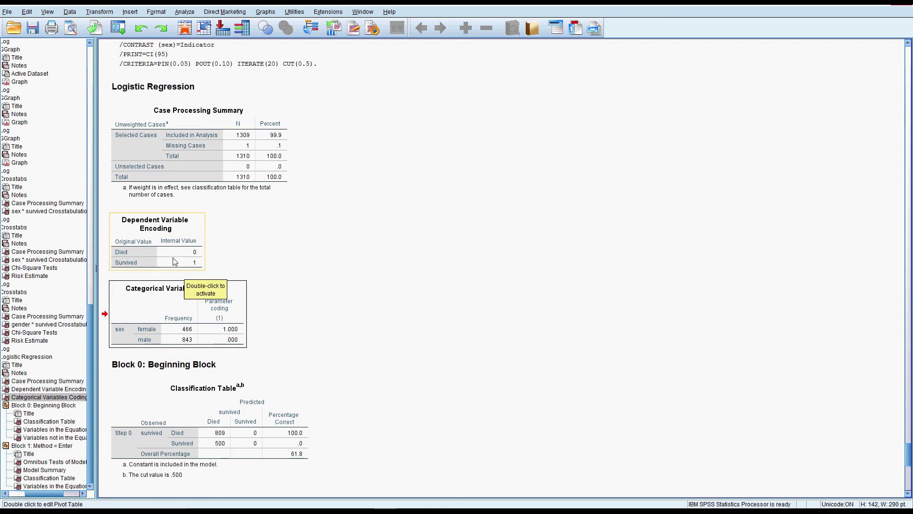
{"action": "left_click", "coordinate": [198, 267]}
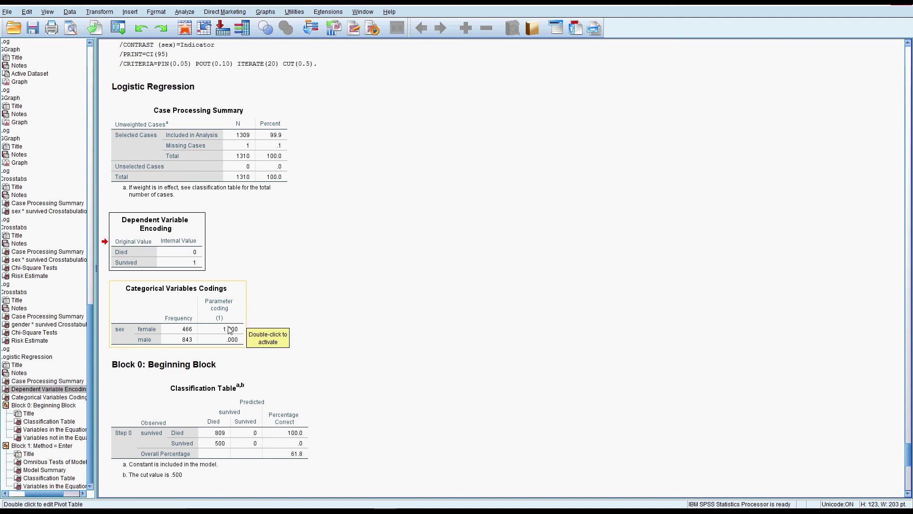
Re-examine the coding tables, then scroll down to Block 1's Variables in the Equation table.
{"action": "scroll", "coordinate": [226, 327], "scroll_direction": "up", "scroll_amount": 1}
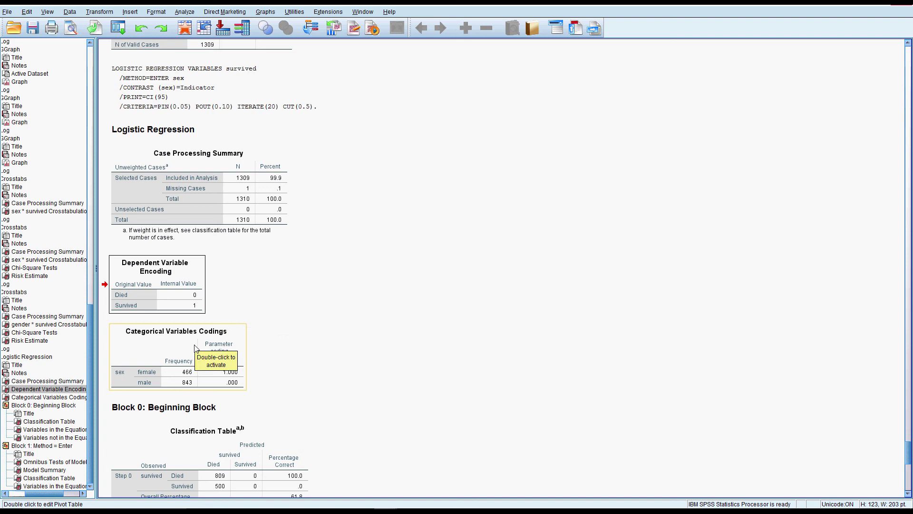
{"action": "left_click", "coordinate": [233, 336]}
{"action": "double_click", "coordinate": [230, 365]}
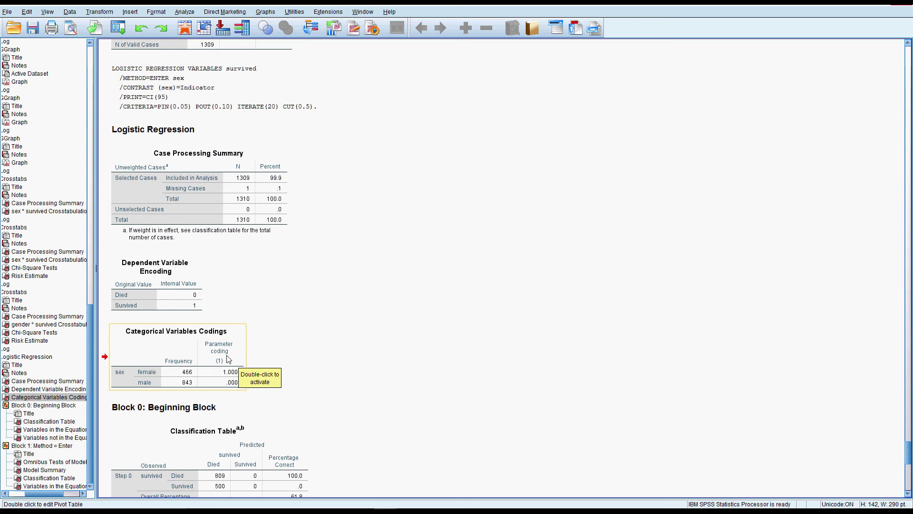
{"action": "scroll", "coordinate": [228, 359], "scroll_direction": "down", "scroll_amount": 1}
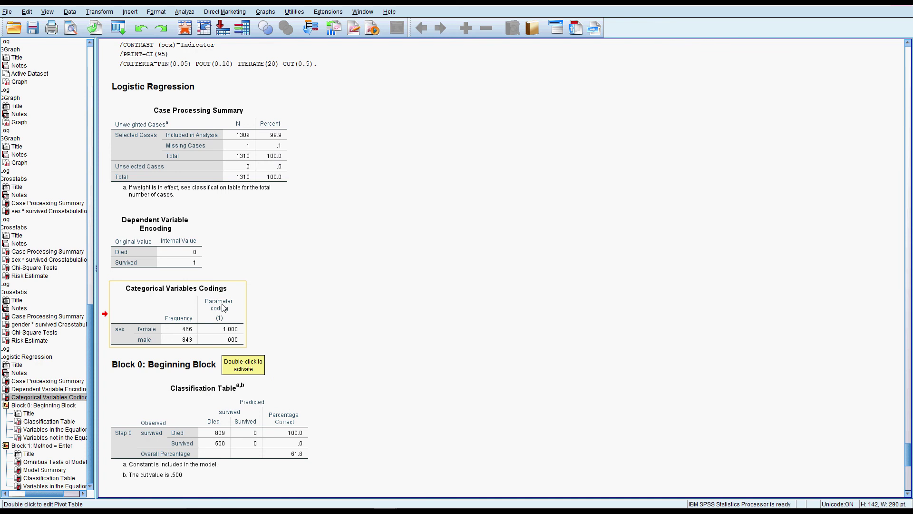
{"action": "left_click", "coordinate": [195, 228]}
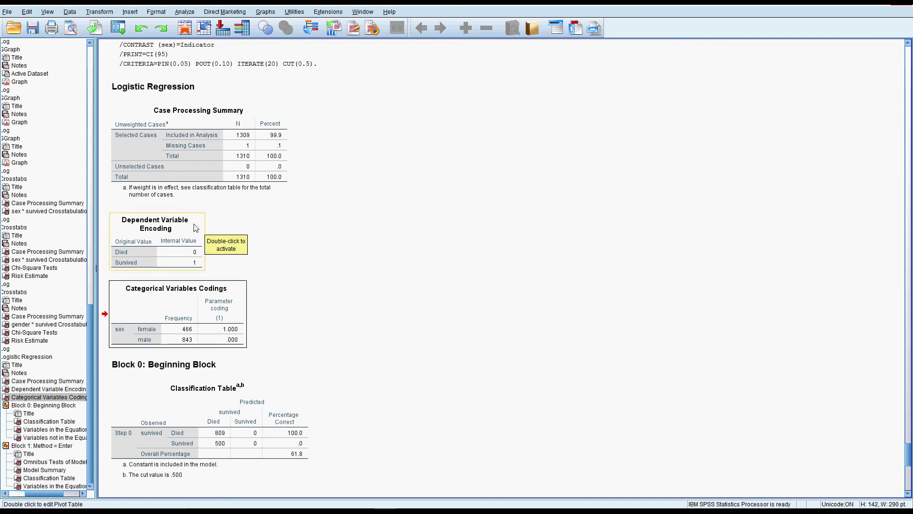
{"action": "left_click", "coordinate": [237, 295]}
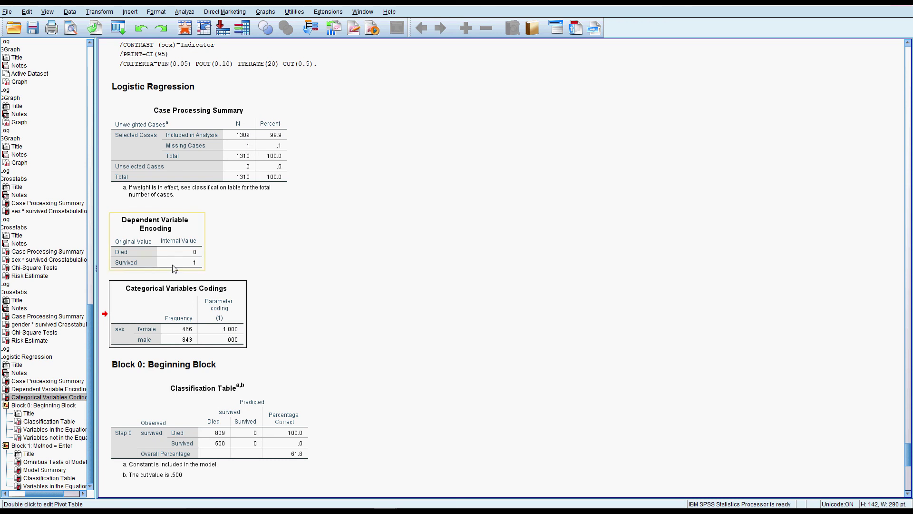
{"action": "scroll", "coordinate": [373, 308], "scroll_direction": "down", "scroll_amount": 1}
{"action": "scroll", "coordinate": [373, 308], "scroll_direction": "down", "scroll_amount": 10}
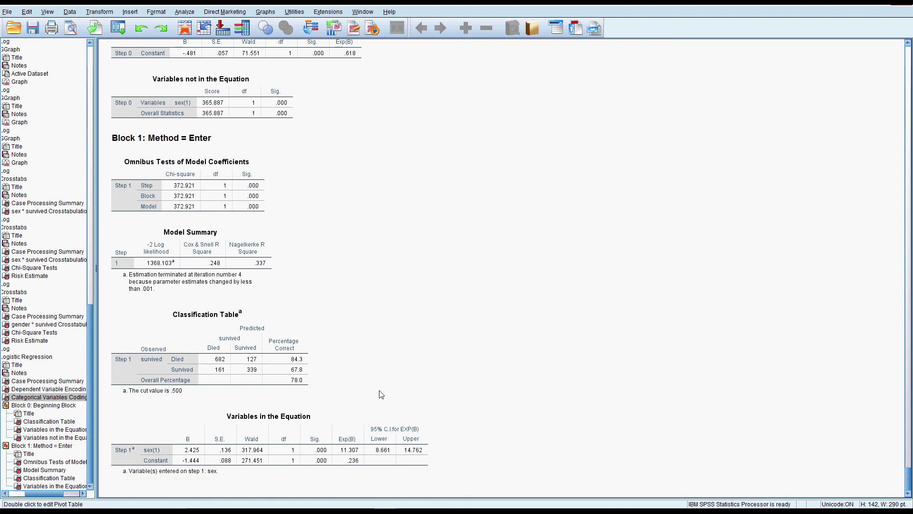
Scroll back up toward the Categorical Variables Codings table for sex.
{"action": "scroll", "coordinate": [380, 394], "scroll_direction": "up", "scroll_amount": 10}
{"action": "scroll", "coordinate": [380, 394], "scroll_direction": "up", "scroll_amount": 4}
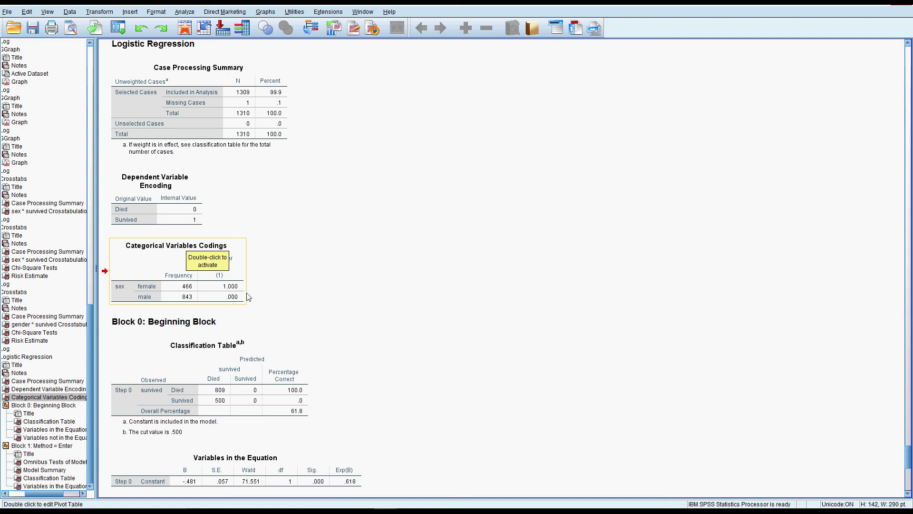
Rerun Binary Logistic regression of survived on sex with sex's reference category changed to First.
{"action": "left_click", "coordinate": [184, 12]}
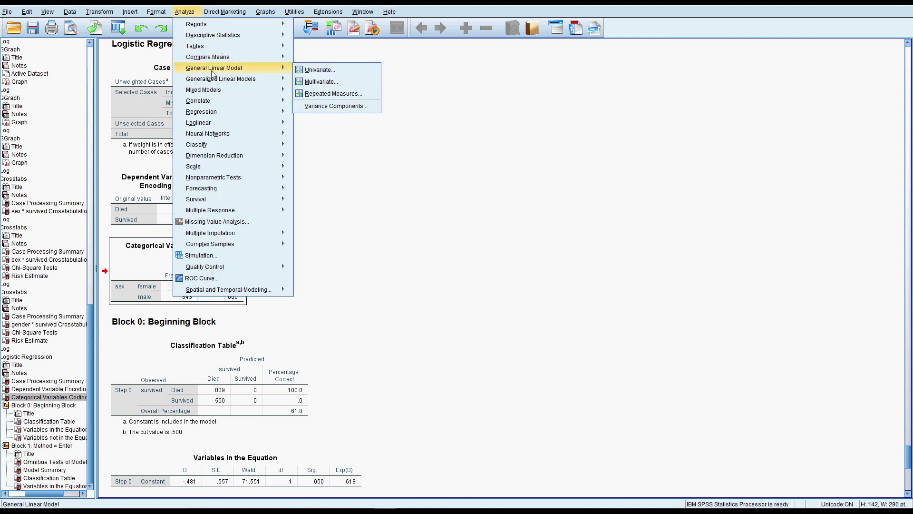
{"action": "mouse_move", "coordinate": [252, 111]}
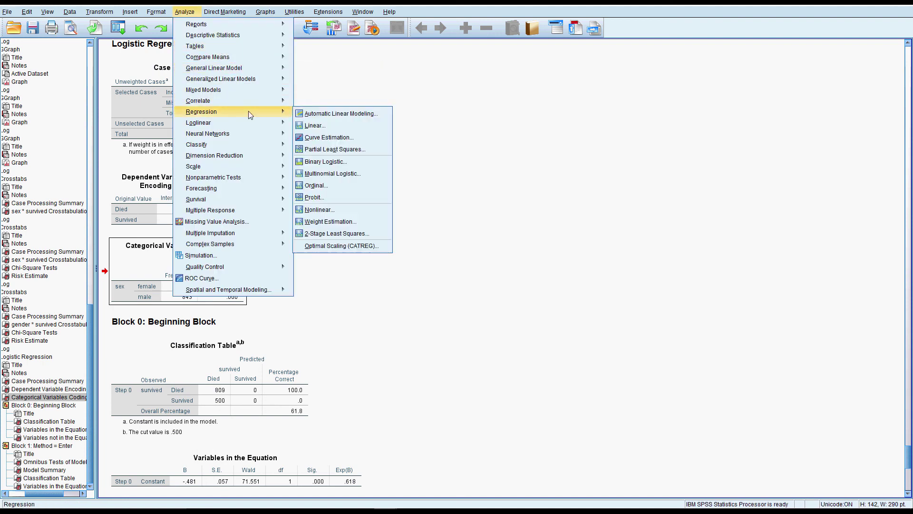
{"action": "left_click", "coordinate": [346, 161]}
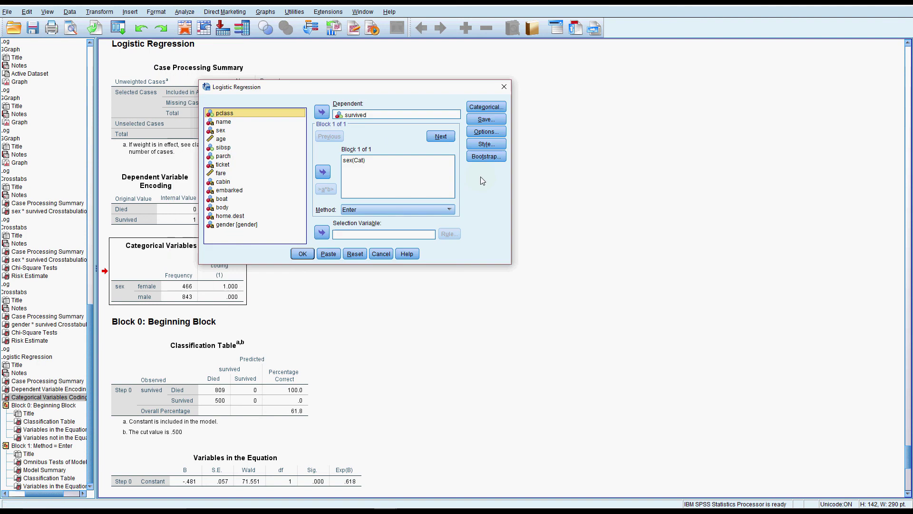
{"action": "left_click", "coordinate": [490, 106]}
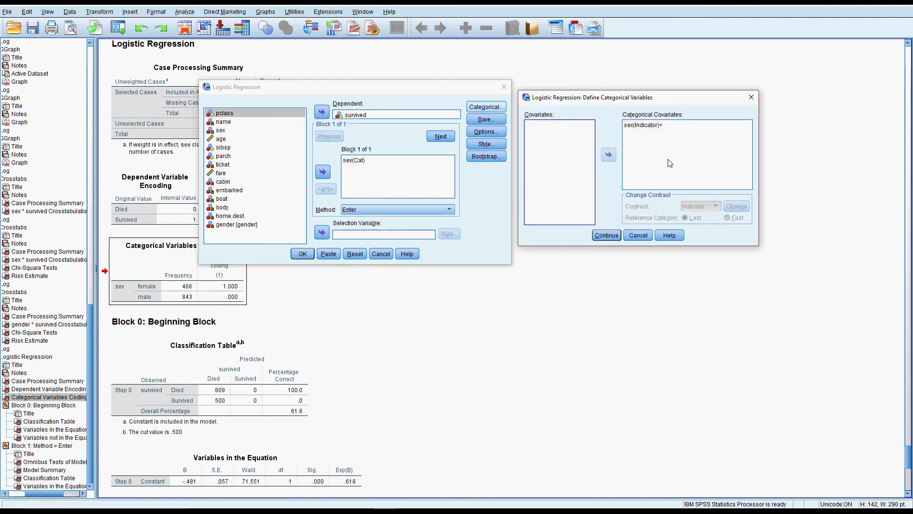
{"action": "left_click", "coordinate": [654, 126]}
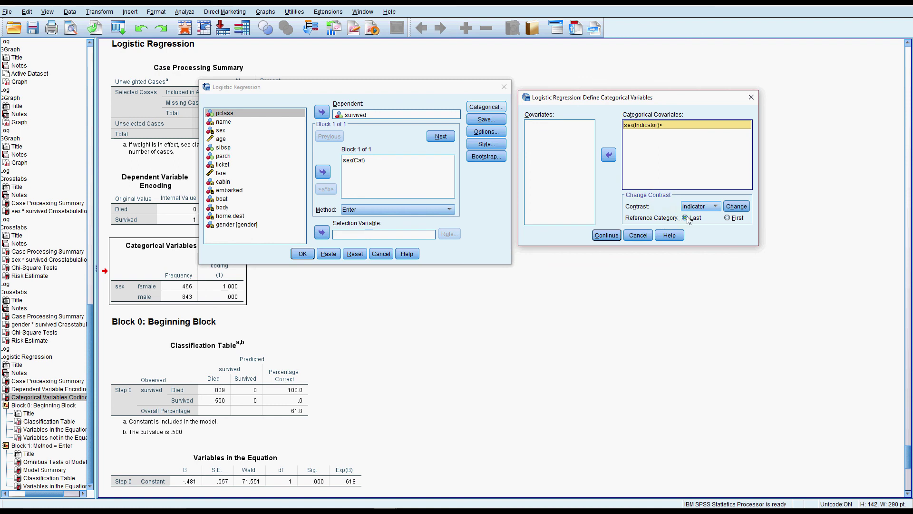
{"action": "left_click", "coordinate": [727, 218]}
{"action": "left_click", "coordinate": [736, 206]}
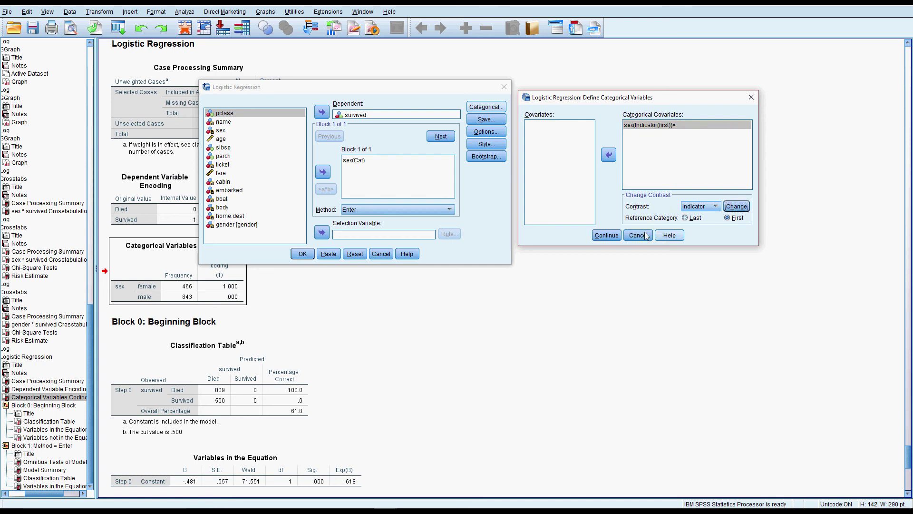
{"action": "left_click", "coordinate": [606, 235]}
{"action": "left_click", "coordinate": [303, 253]}
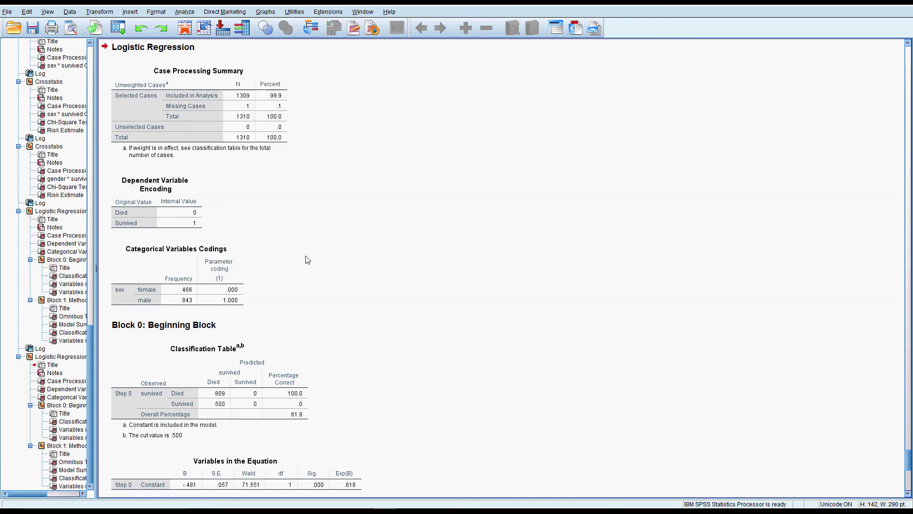
Scroll to the new Variables in the Equation table showing sex(1) B -2.425, Exp(B) .088.
{"action": "scroll", "coordinate": [307, 259], "scroll_direction": "down", "scroll_amount": 10}
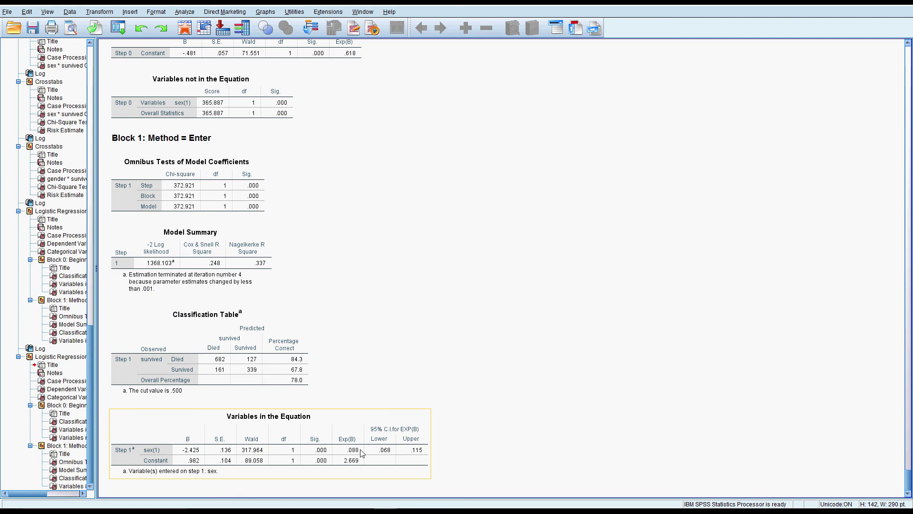